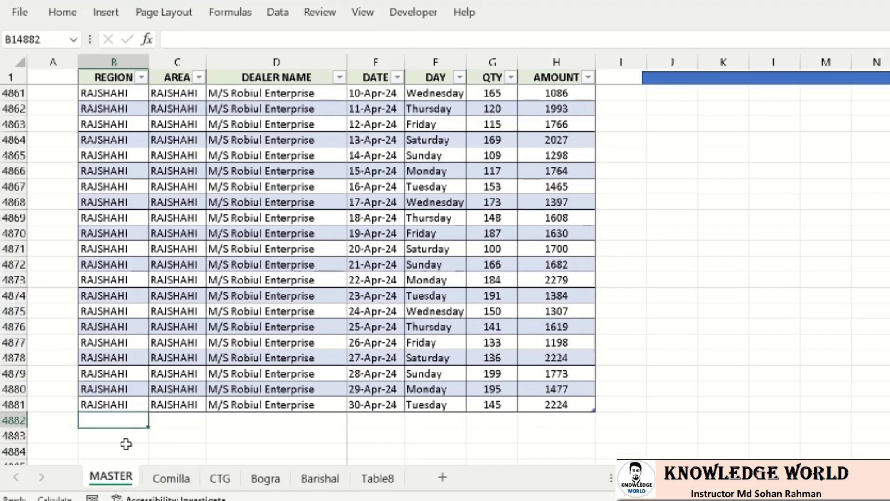
Add a record below the last row of the MASTER table with region COMILLA, area COMILLA and dealer name Sohan ENT
type("COMILLA")
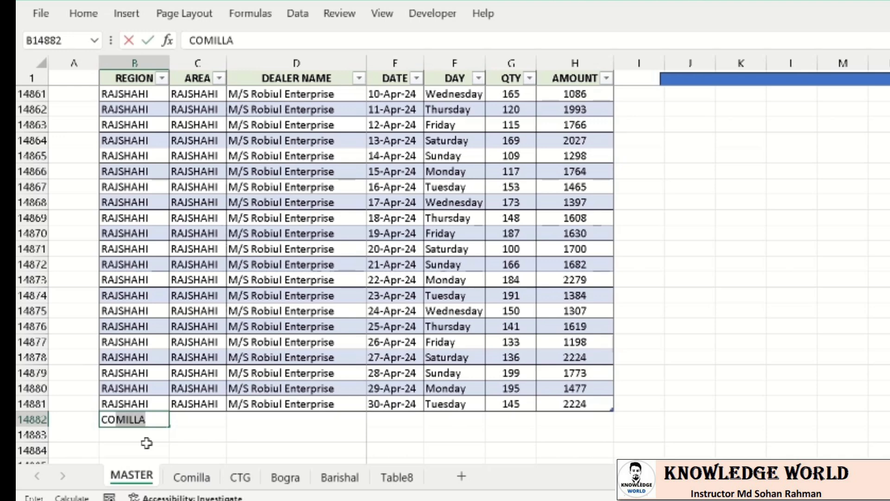
key("Tab")
type("COMILLA")
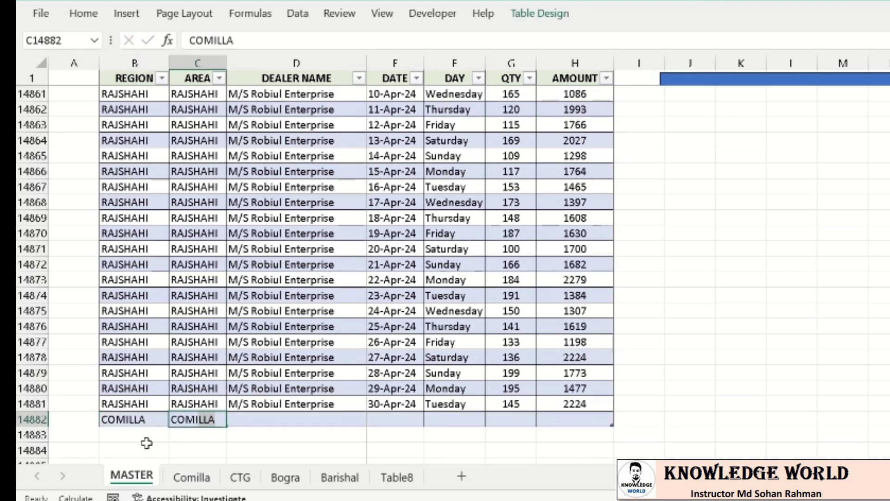
key("Tab")
type("SOh")
key("BackSpace")
key("BackSpace")
type("ohan ENT")
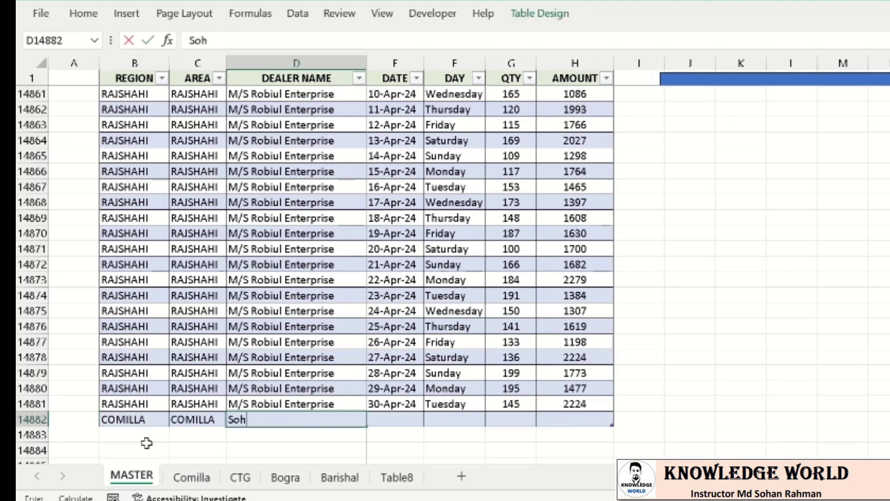
Fill the new record's date, day, quantity and amount from the row above, and set its amount to 4444
key("Tab")
key("shift+Right")
key("shift+Right")
key("shift+Right")
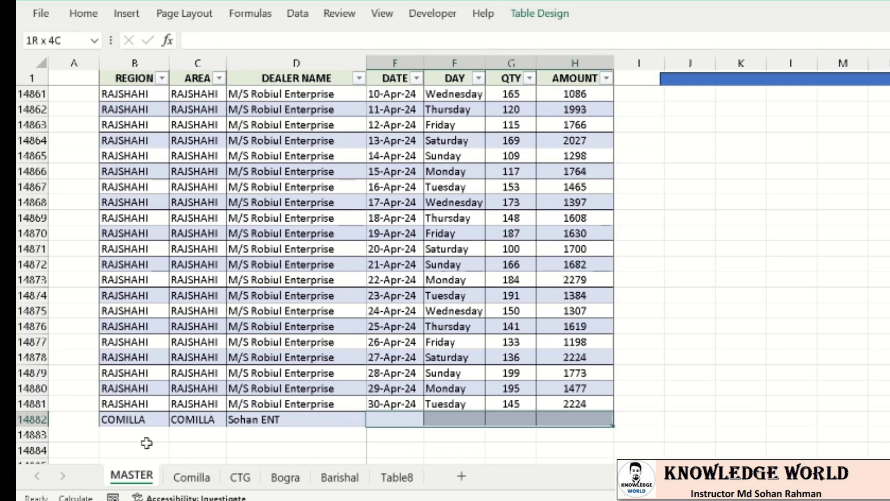
key("ctrl+d")
key("Right")
key("Right")
key("Right")
type("4444")
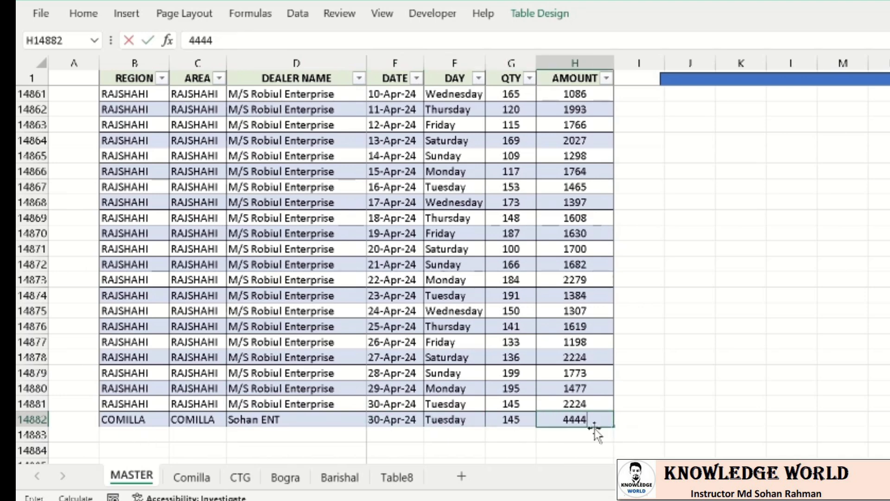
key("Return")
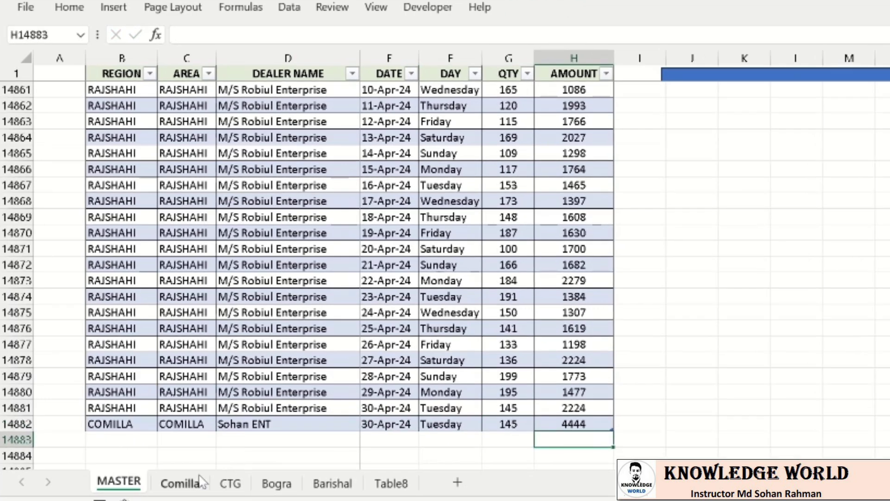
Refresh the query table on the Comilla sheet
left_click(192, 478)
left_click(223, 251)
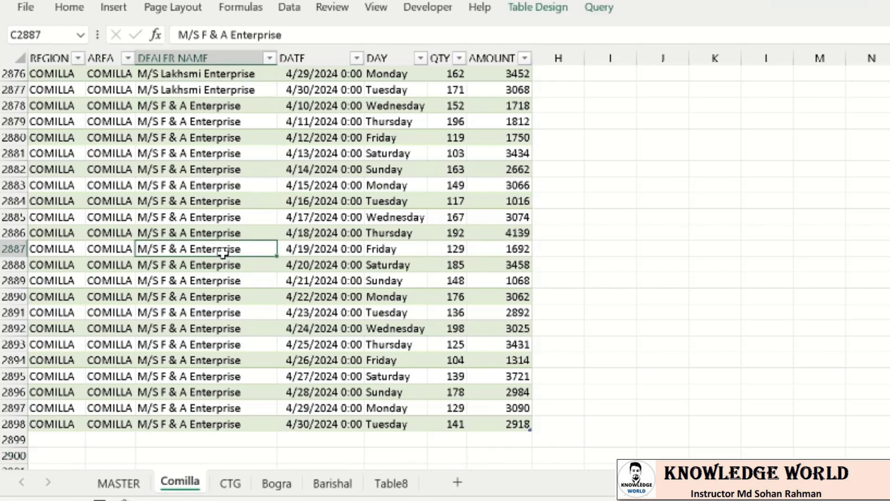
right_click(223, 252)
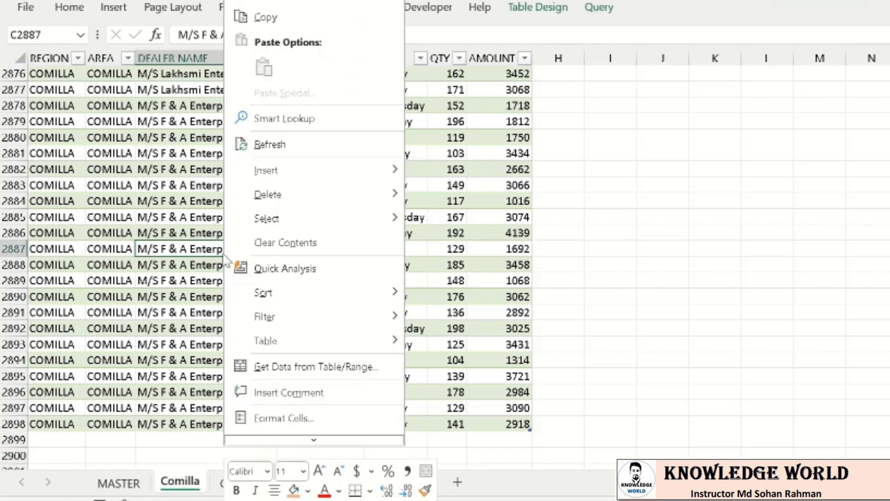
left_click(286, 147)
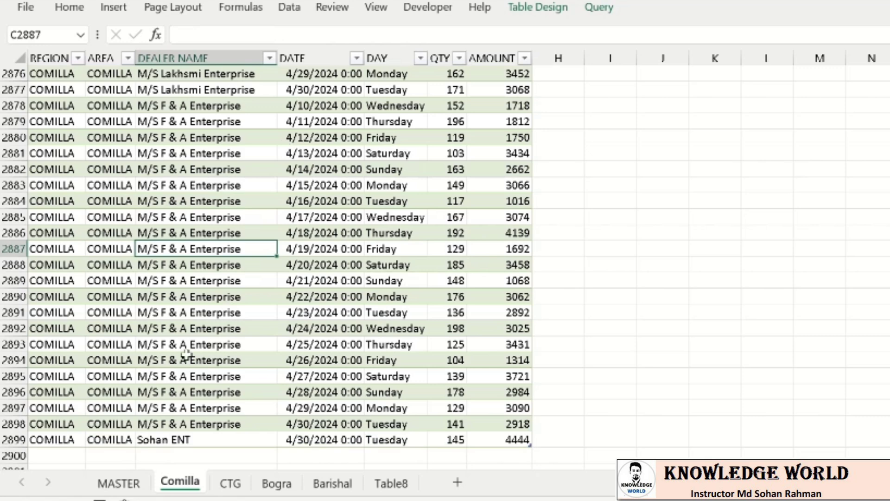
Check the values in the last row of the Comilla table from region through amount
left_click(59, 439)
key("Right")
key("Right")
key("Right")
key("Right")
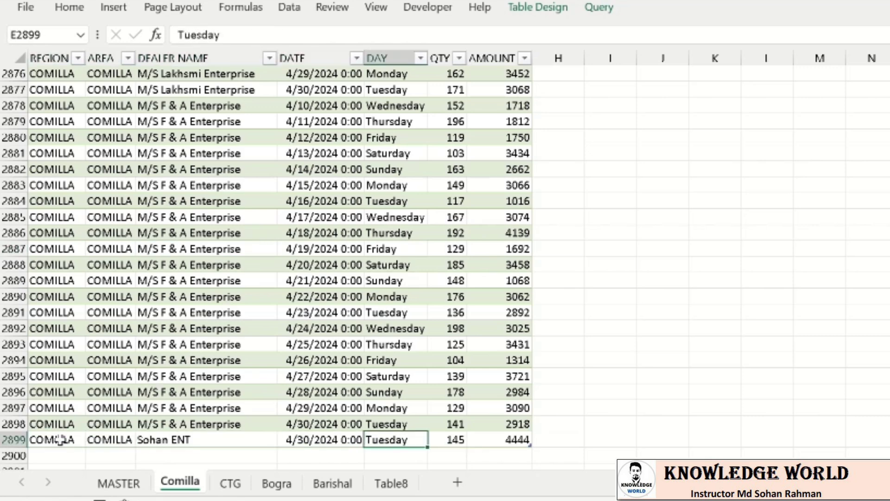
key("Right")
key("Right")
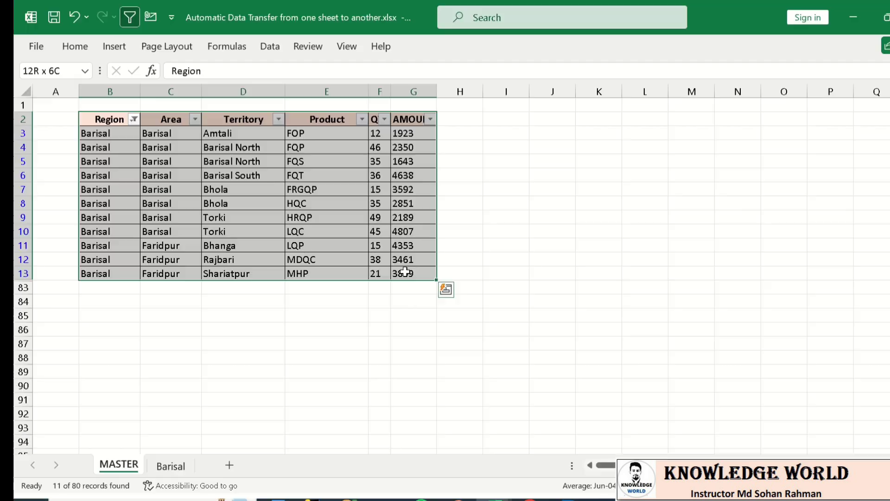
Copy the filtered Barisal records with their headers from the MASTER sheet to cell B2 of the Barisal sheet
left_click_drag(447, 290, 431, 278)
key("ctrl+c")
left_click(170, 464)
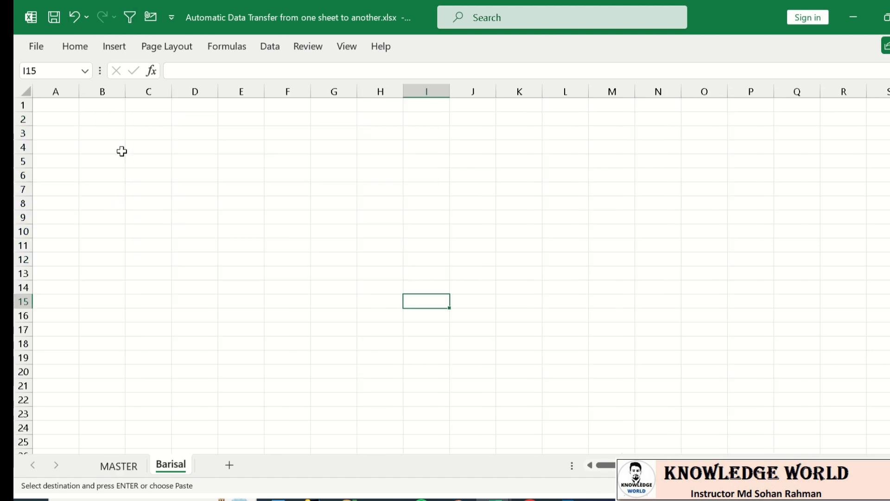
left_click(99, 119)
key("ctrl+v")
left_click(192, 175)
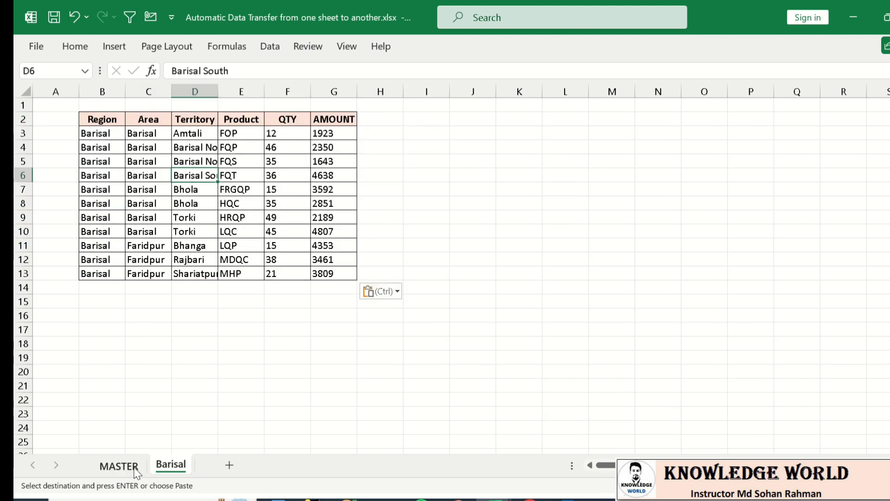
left_click(119, 466)
left_click_drag(105, 290, 379, 301)
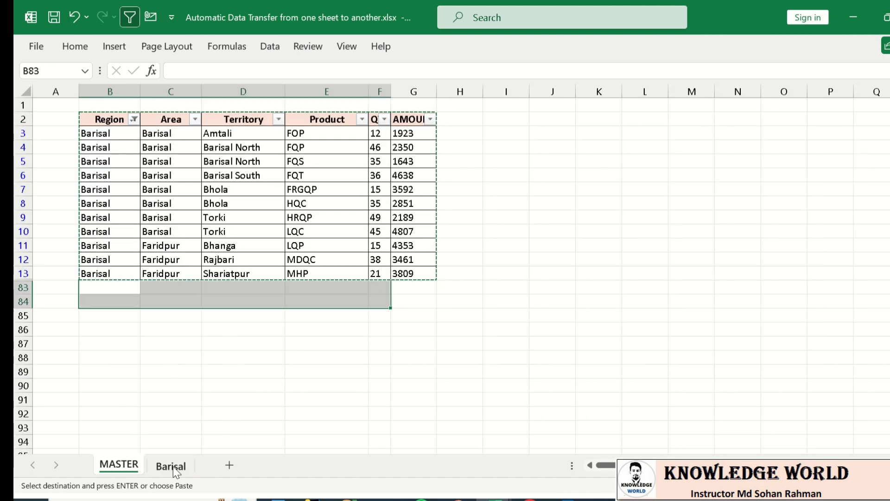
left_click(171, 465)
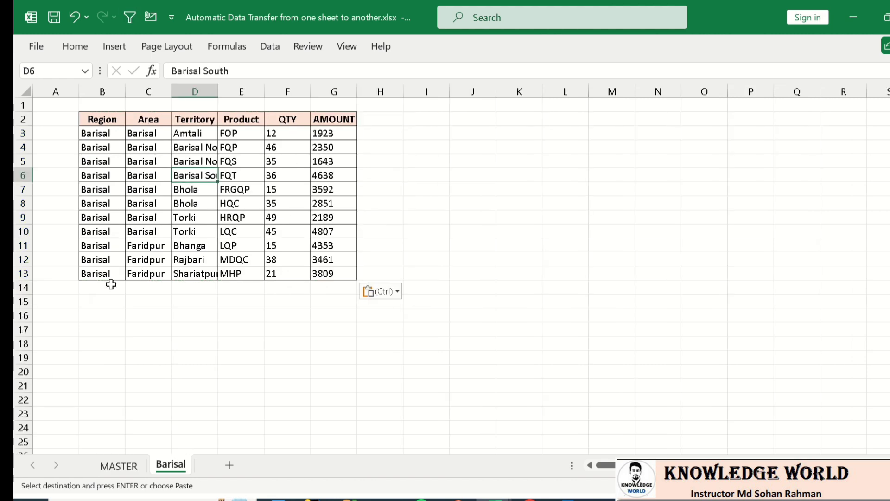
left_click_drag(112, 284, 337, 288)
left_click(323, 346)
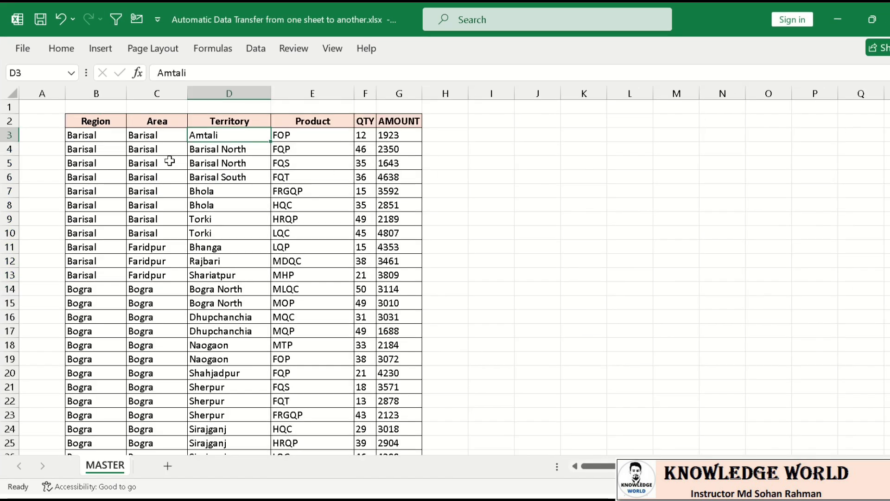
Convert the MASTER data range B2:G82 into a table with headers
left_click(169, 160)
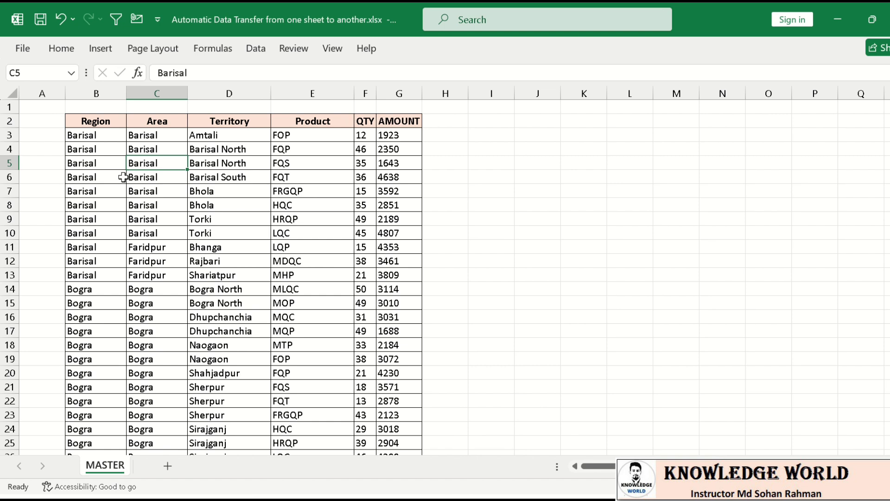
left_click(107, 123)
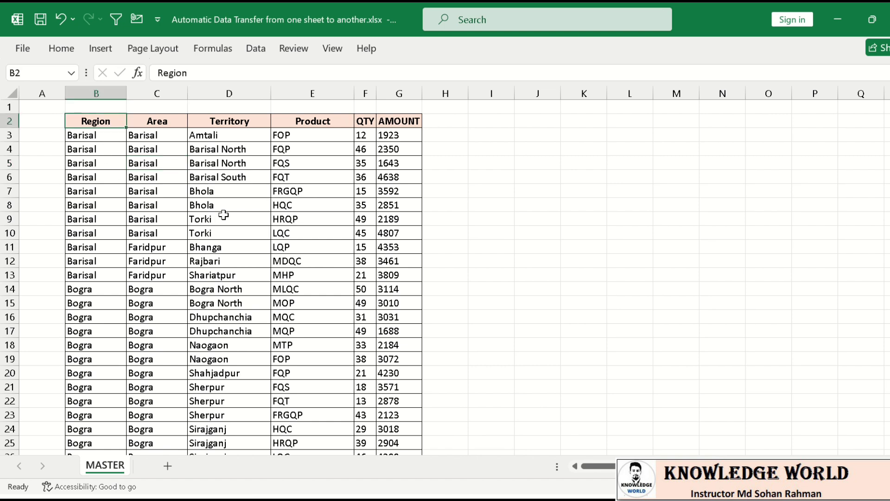
key("ctrl+t")
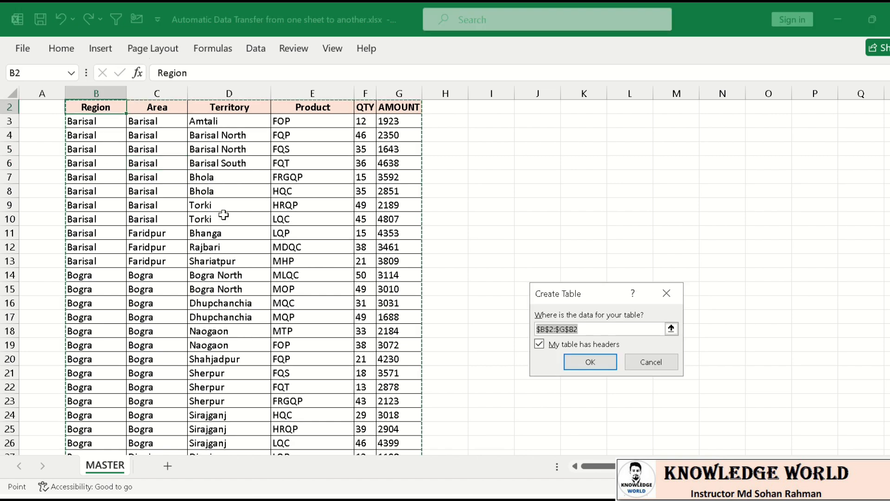
left_click(589, 361)
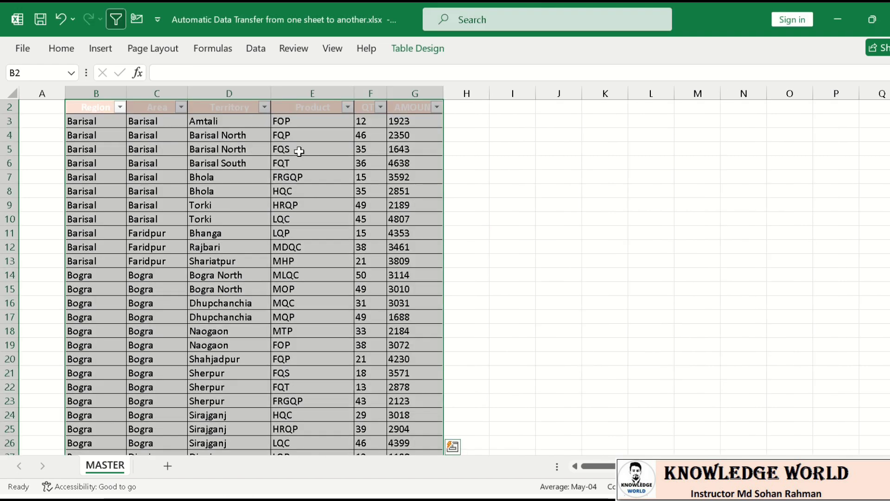
Load the new MASTER table into the Power Query Editor
left_click(338, 153)
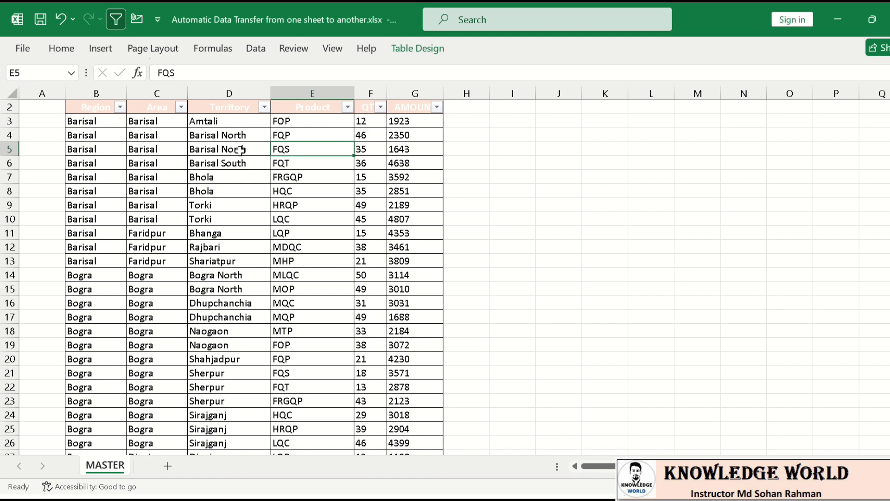
left_click(255, 49)
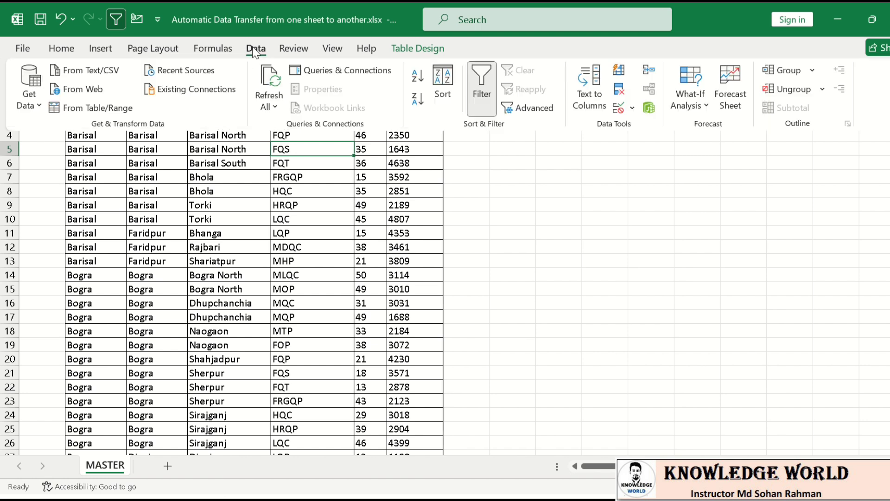
left_click(97, 110)
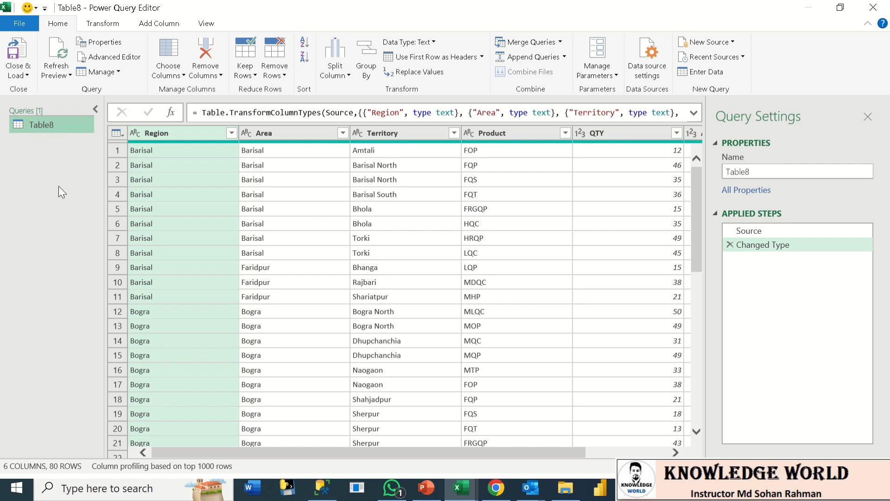
Create four duplicates of the Table8 query
right_click(49, 124)
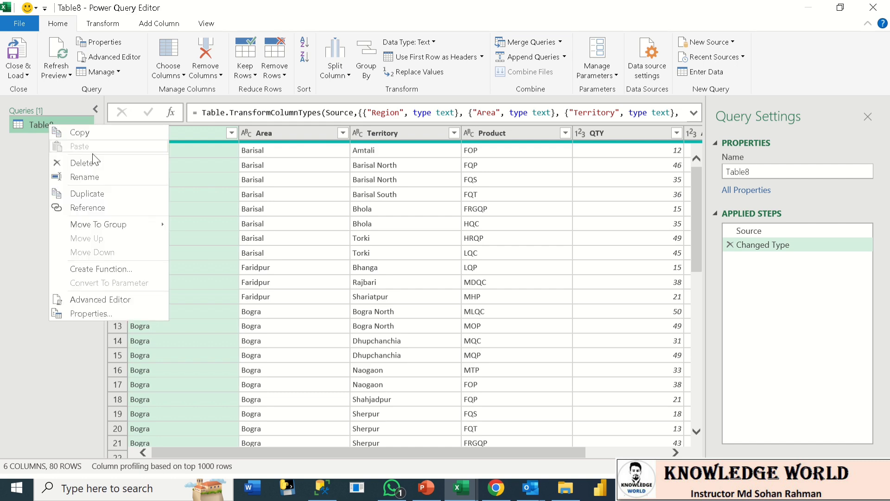
left_click(96, 189)
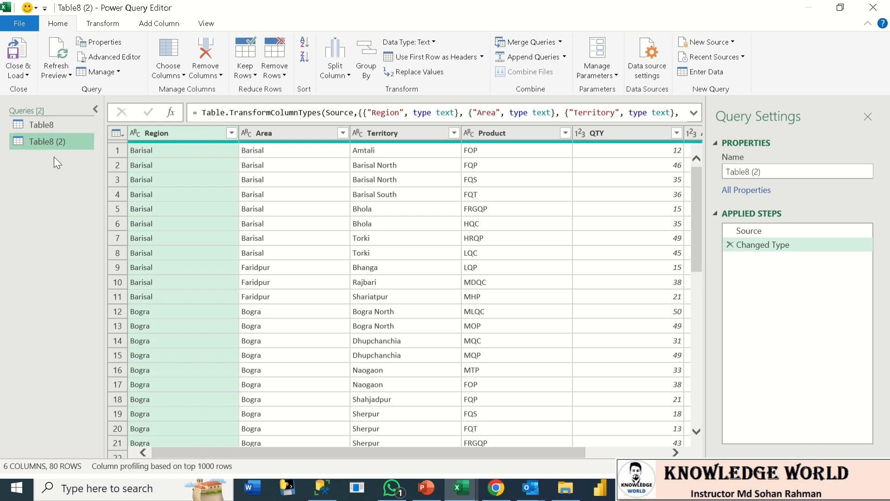
right_click(55, 141)
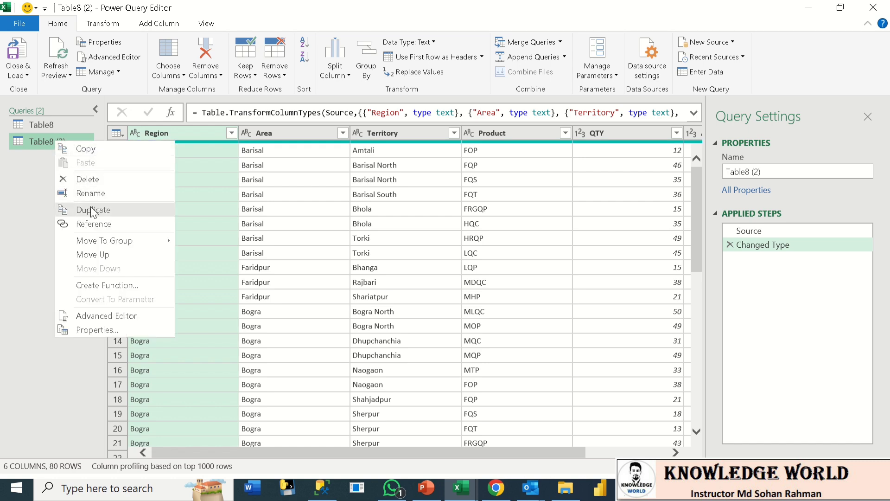
left_click(98, 205)
right_click(45, 158)
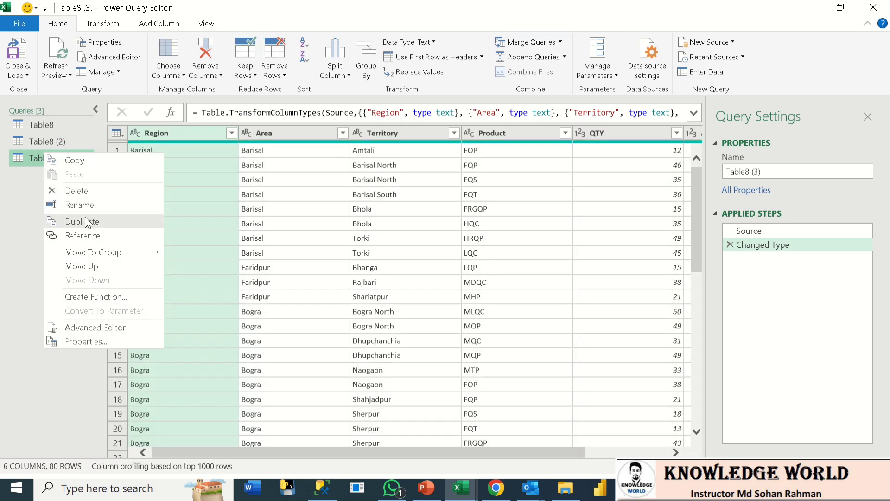
left_click(85, 218)
right_click(43, 171)
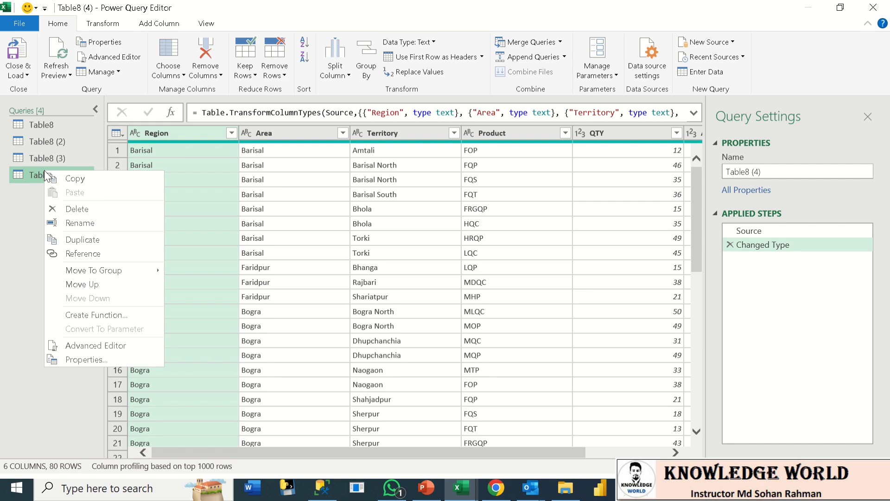
left_click(95, 237)
Rename the first duplicate query, Table8 (2), as Barisal
left_click(48, 140)
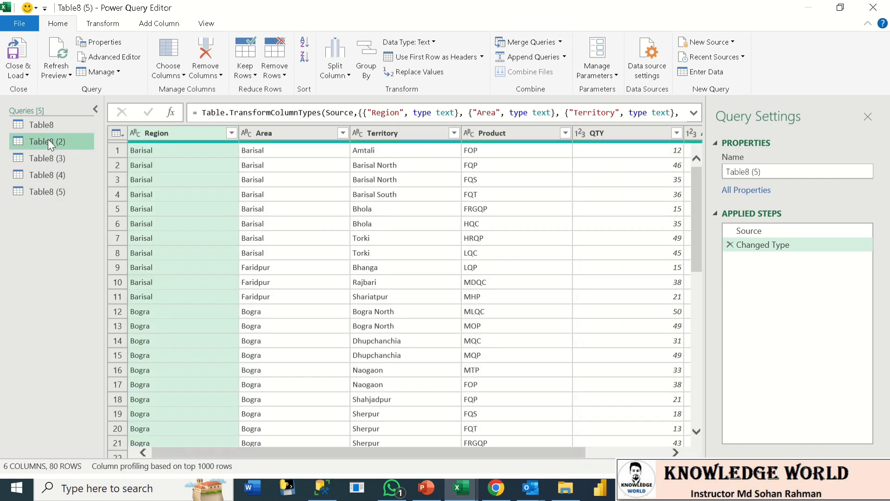
right_click(48, 139)
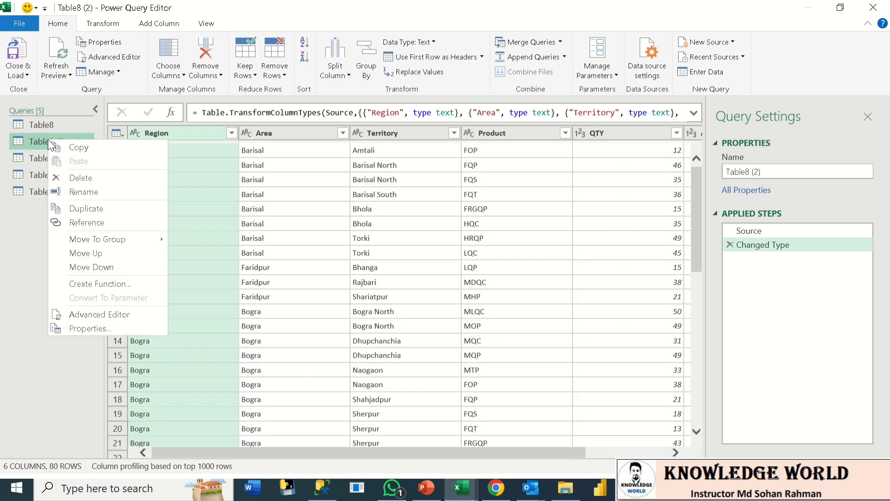
left_click(93, 192)
type("Baris")
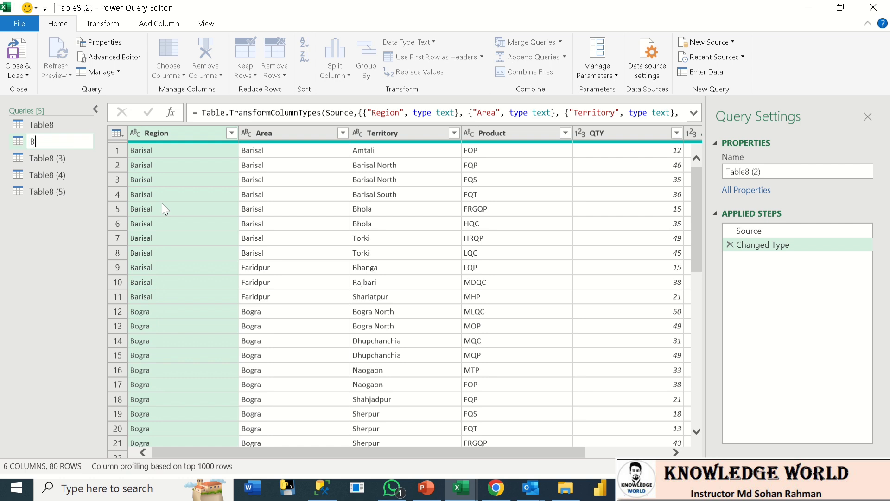
type("al")
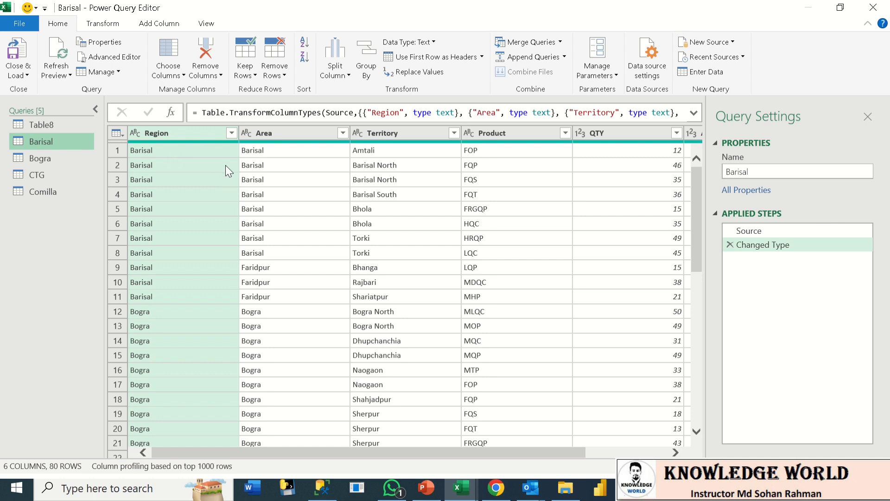
Filter the Region column of the Barisal query to keep only the Barisal rows
left_click(231, 134)
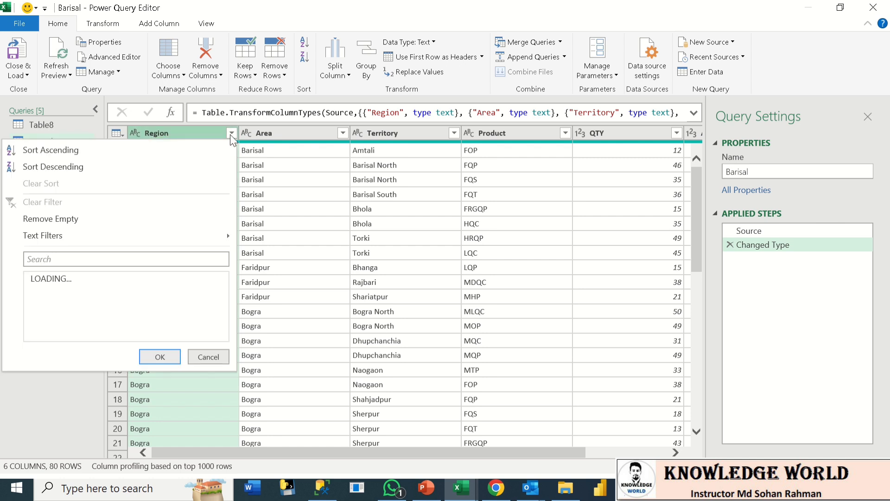
left_click(57, 279)
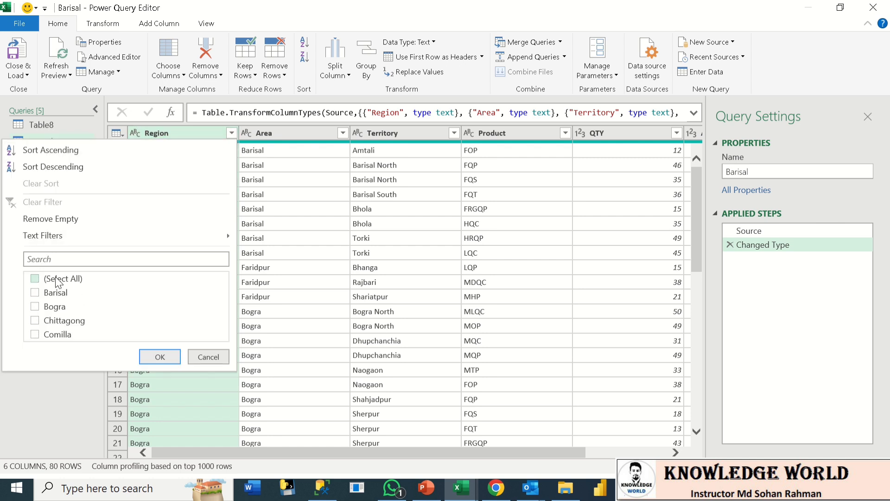
left_click(55, 292)
left_click(159, 357)
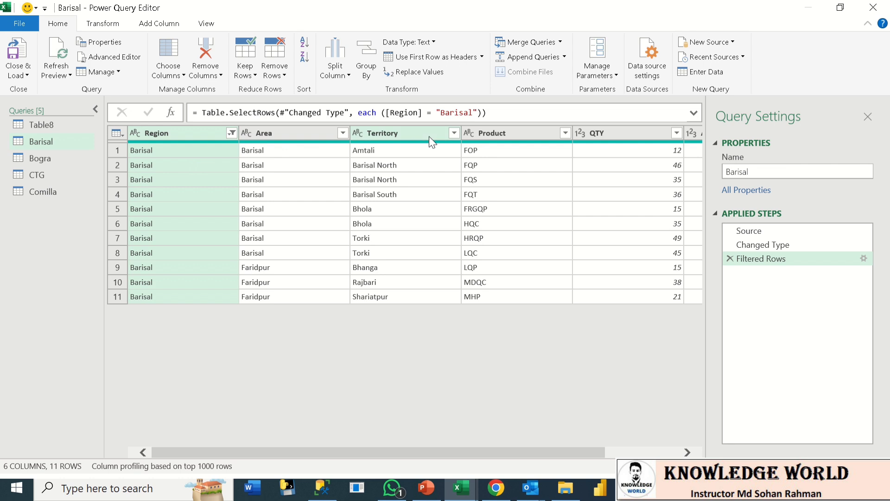
Filter the Region column of the Bogra query to keep only the Bogra rows
left_click(39, 155)
left_click(231, 134)
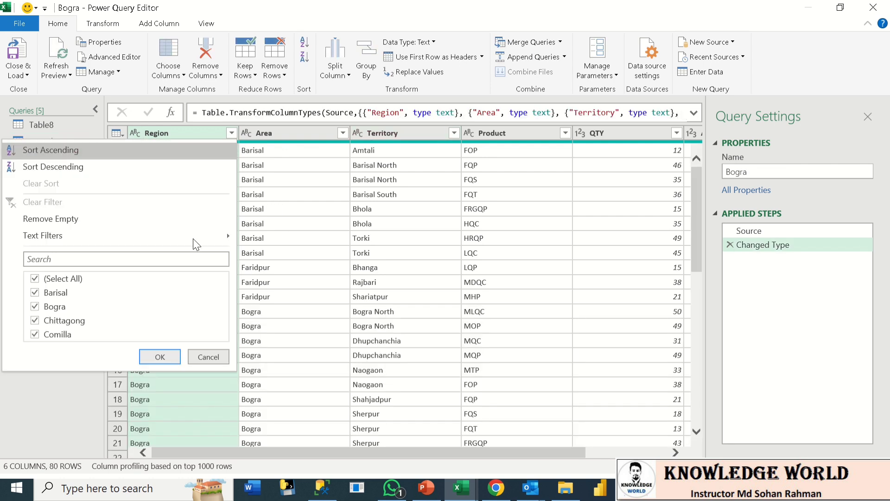
left_click(65, 279)
left_click(59, 309)
left_click(160, 357)
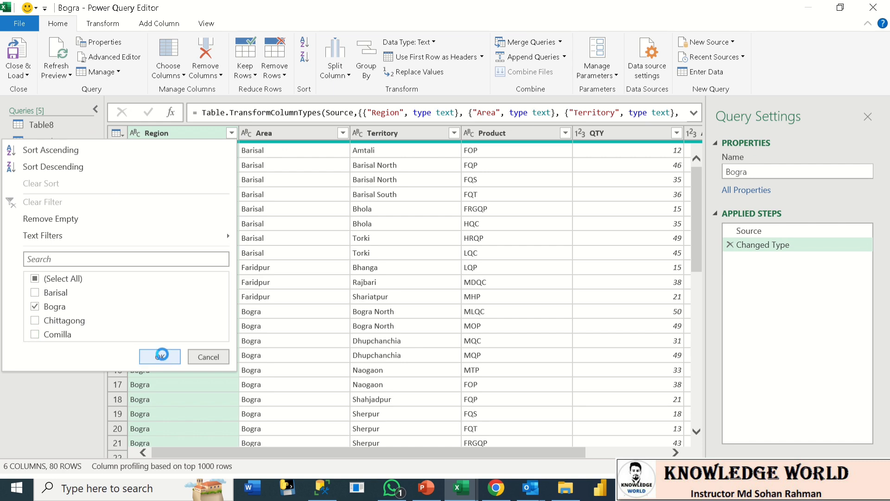
Filter the Region column of the CTG query to keep only the Chittagong rows
left_click(35, 174)
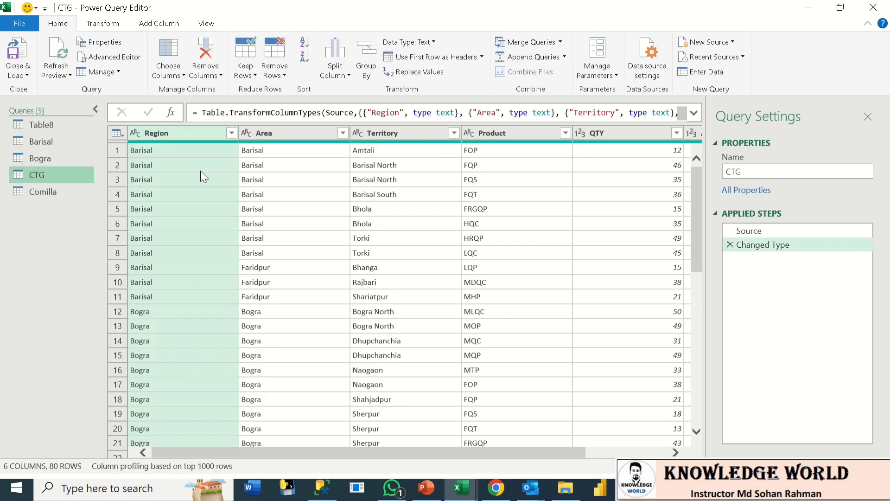
left_click(232, 133)
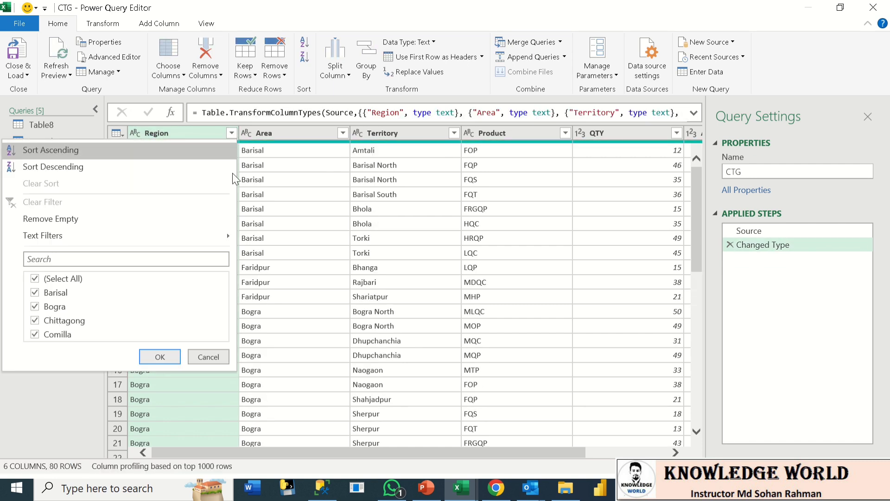
left_click(56, 278)
left_click(64, 321)
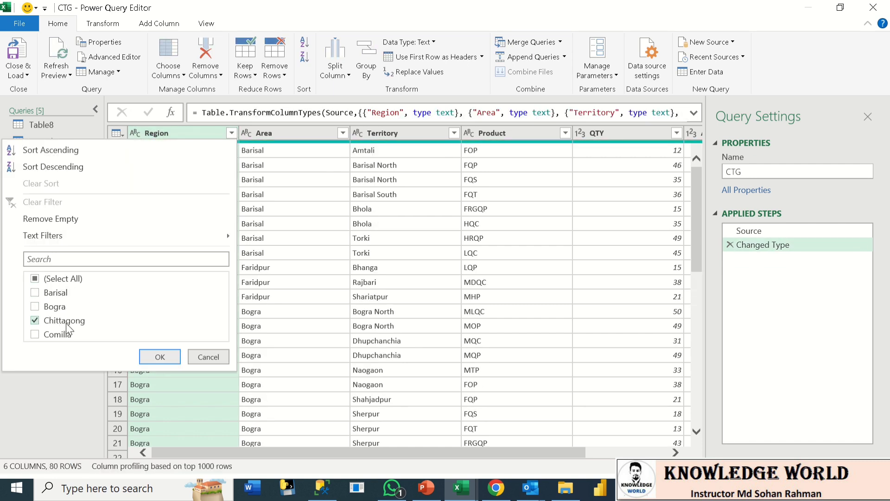
left_click(153, 356)
Filter the Region column of the Comilla query to keep only the Comilla rows
left_click(51, 192)
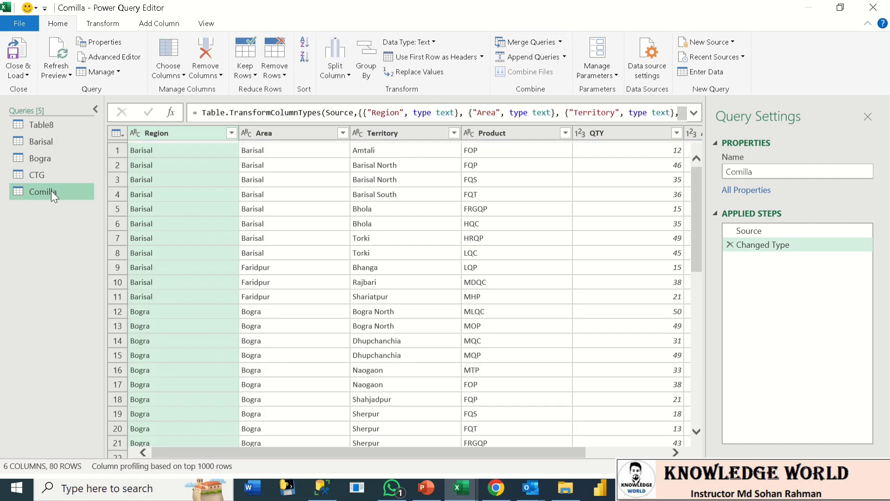
left_click(232, 133)
left_click(58, 279)
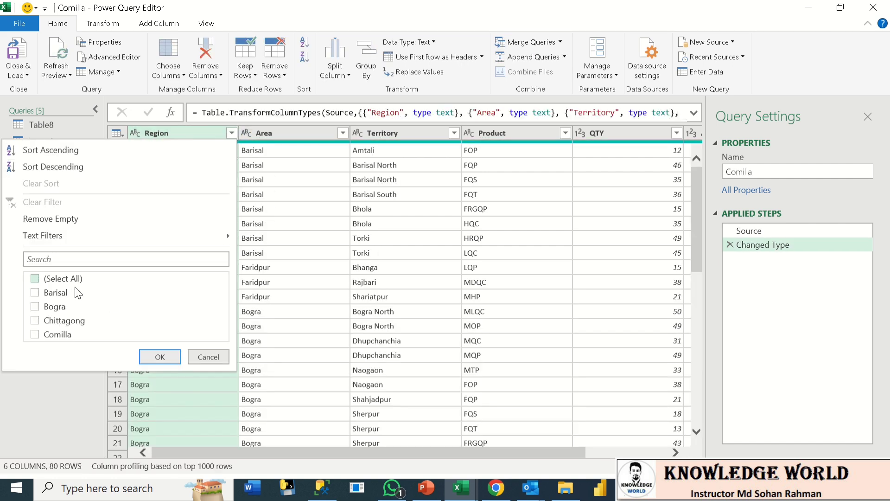
left_click(64, 340)
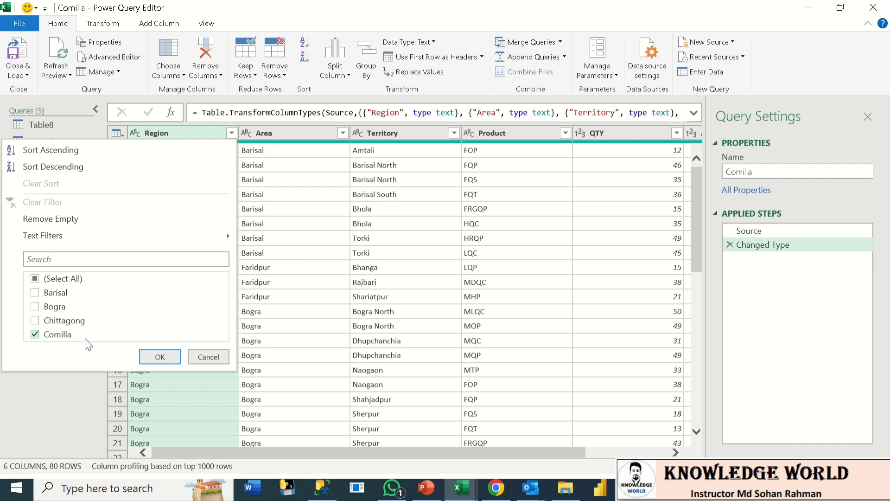
left_click(149, 358)
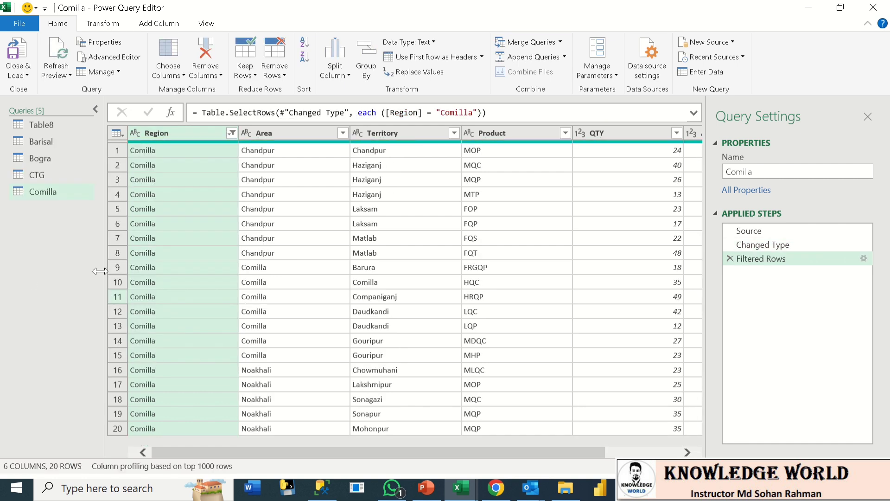
Check the filtered rows of the four region queries, and close and load all queries into the workbook
left_click(39, 141)
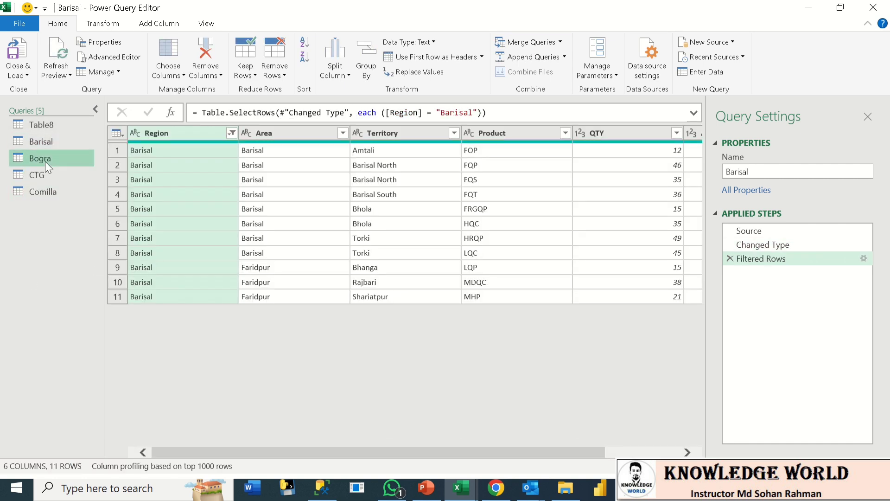
left_click(46, 161)
left_click(40, 174)
left_click(47, 190)
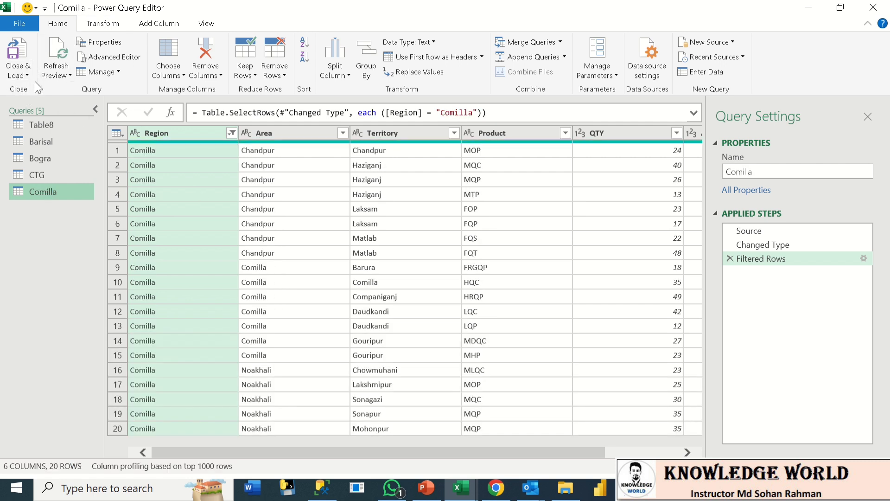
left_click(24, 75)
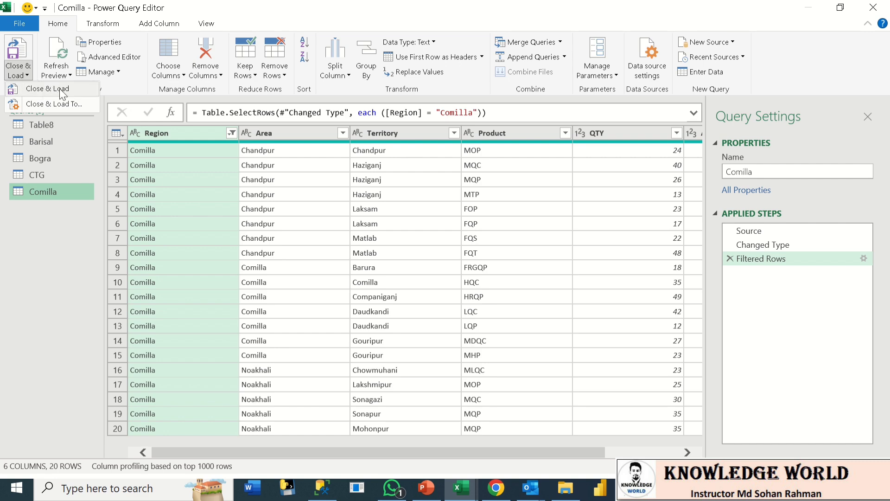
left_click(71, 90)
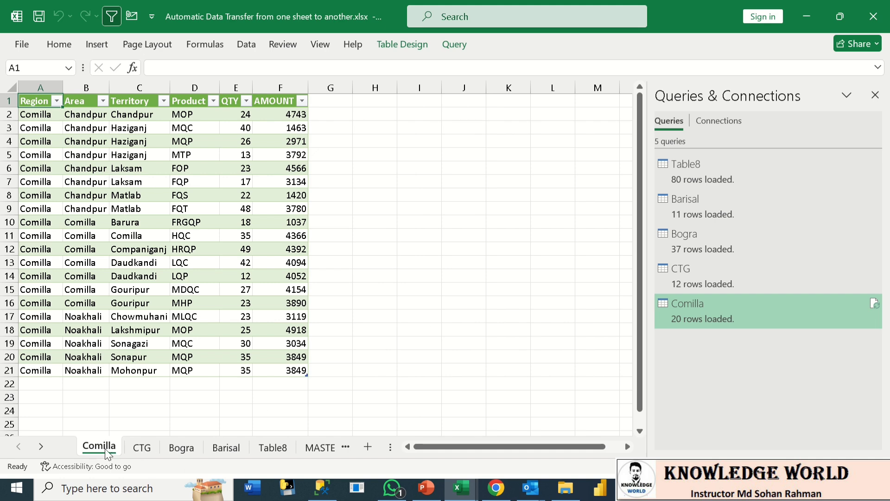
Look through the loaded region and Table8 sheets, and move the MASTER sheet in front of the Comilla sheet
left_click(107, 159)
left_click(142, 448)
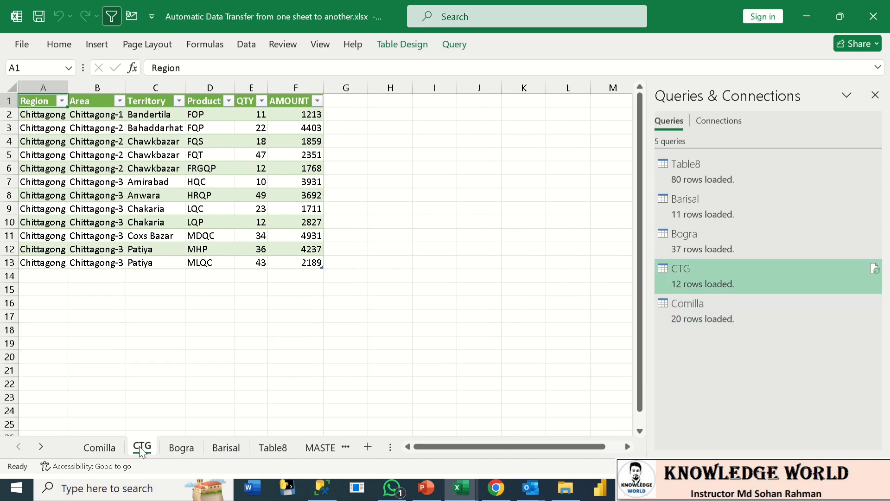
left_click(183, 452)
left_click(229, 451)
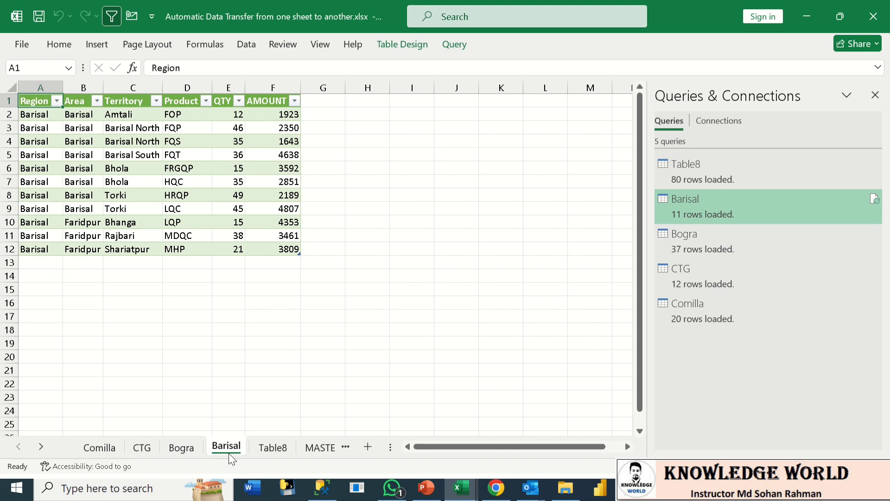
left_click(274, 450)
left_click(318, 449)
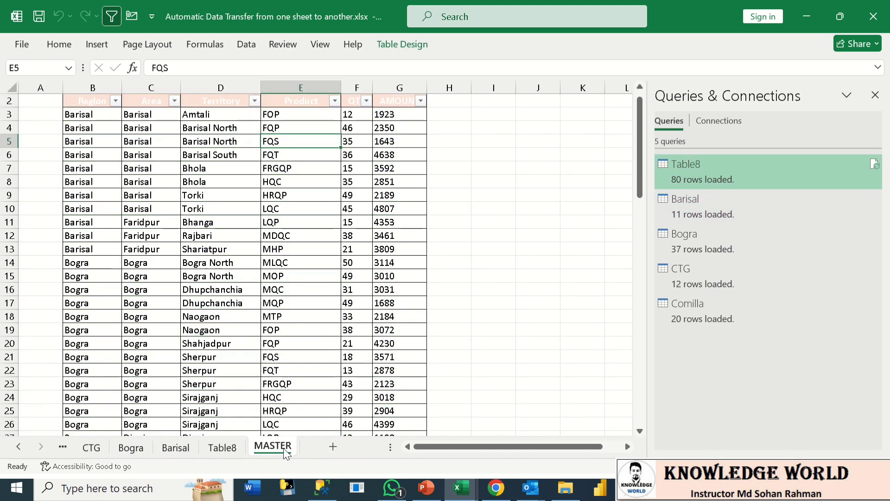
left_click_drag(286, 453, 62, 452)
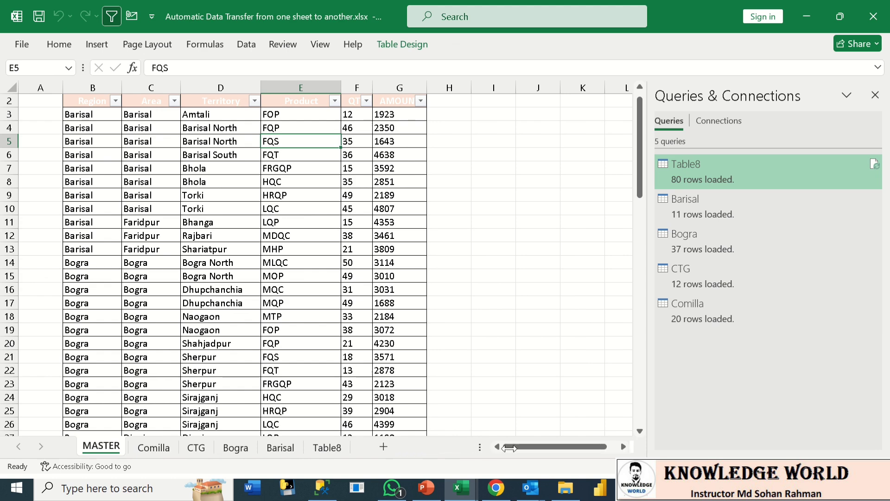
Compare the Region data on the MASTER sheet with the Comilla, Bogra and Barisal sheets
scroll(129, 264, "up", 1)
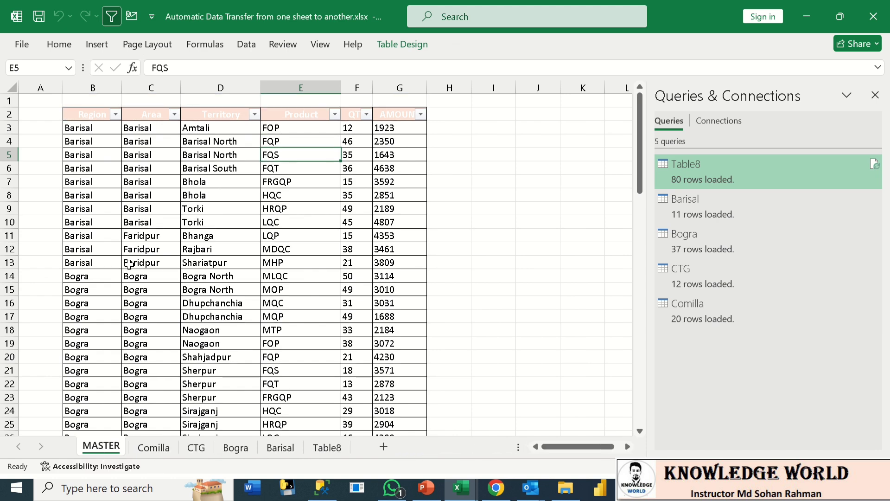
scroll(100, 139, "down", 2)
scroll(100, 140, "up", 2)
left_click(99, 139)
left_click(88, 276)
left_click(154, 447)
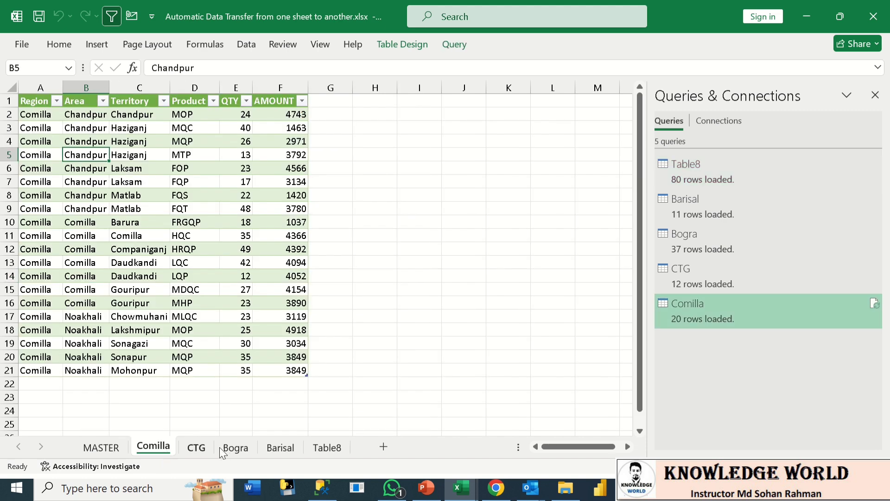
left_click(235, 447)
left_click(280, 447)
left_click(101, 447)
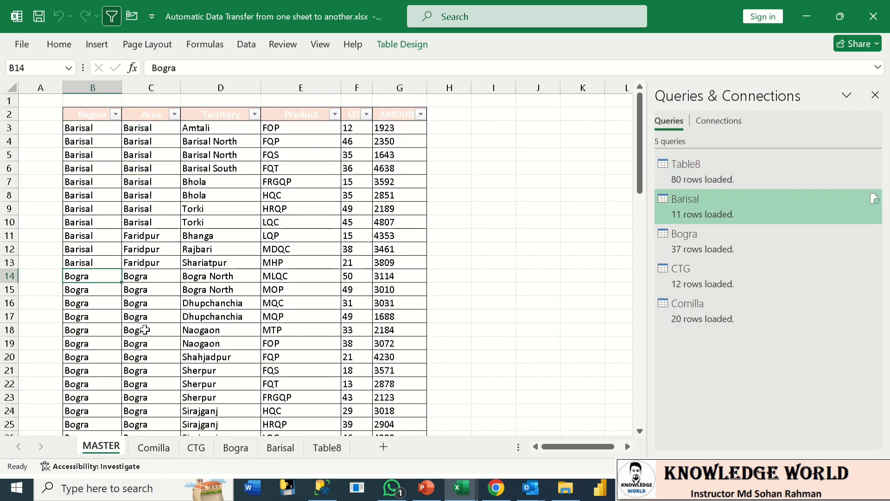
Enter Barisal as the Region in cell B83, the first empty row below the MASTER table
key("ctrl+Down")
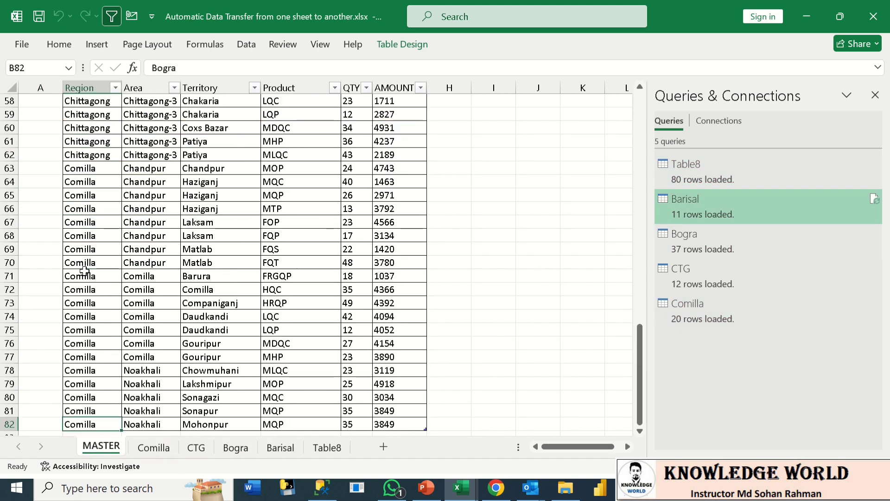
key("Down")
key("Down")
scroll(84, 271, "down", 1)
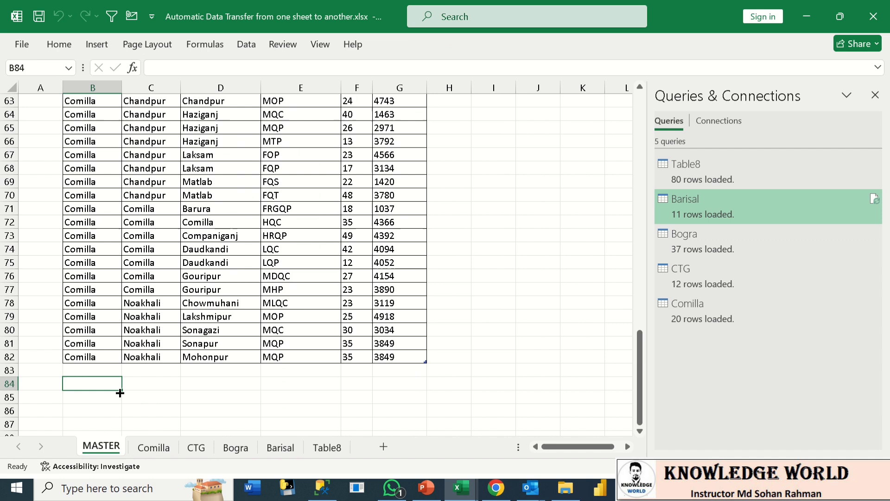
left_click(79, 369)
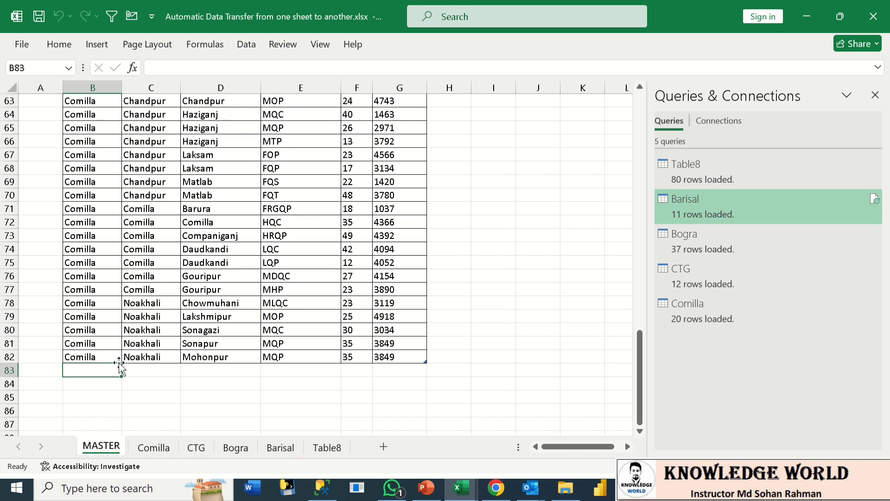
key("alt+Down")
left_click(104, 382)
Enter Mehendiganj as the Area in C83 and copy it to the Territory cell D83
left_click(138, 369)
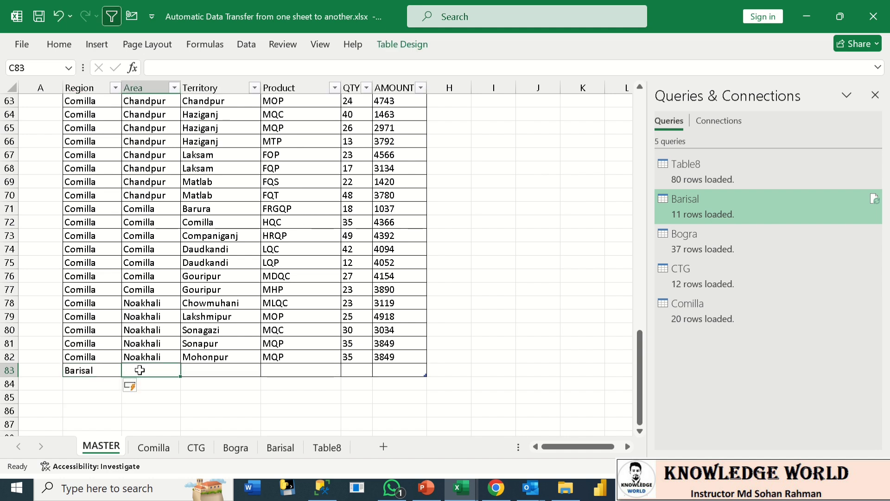
type("Mehendiganj")
key("Right")
key("Left")
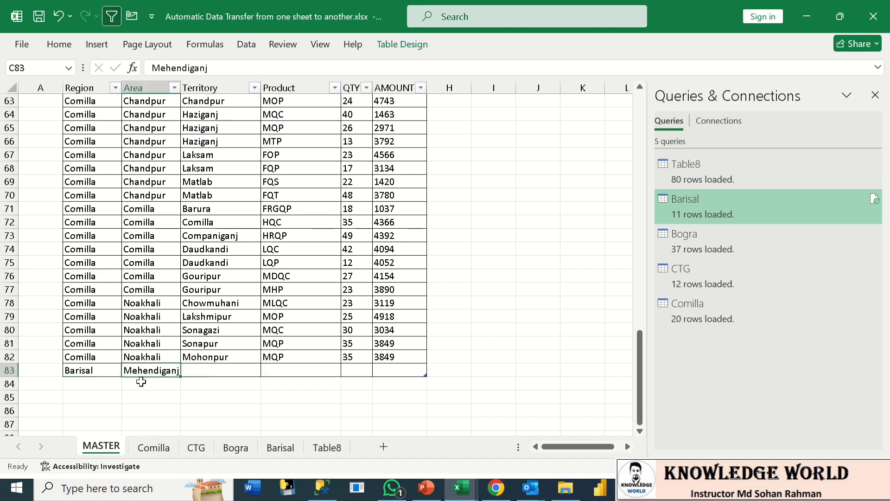
key("ctrl+c")
key("Right")
key("ctrl+v")
Copy the product MQC from E80 into the new row's Product cell E83
key("Right")
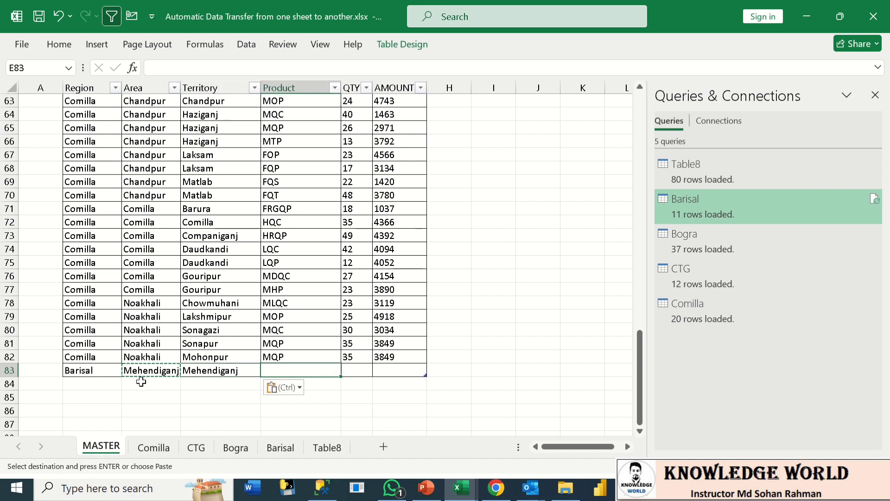
key("Up")
key("Up")
key("Up")
key("ctrl+c")
key("Down")
key("Down")
key("Down")
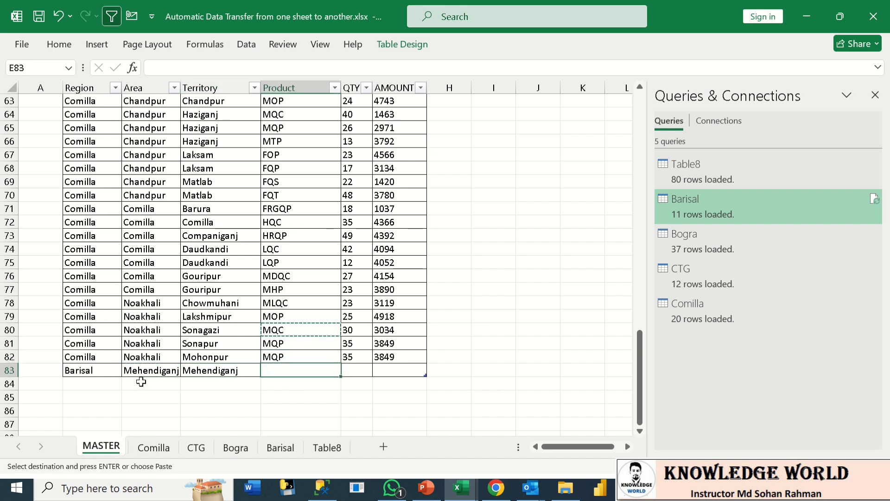
key("ctrl+v")
Complete row 83 of the MASTER table with a QTY of 50 and an AMOUNT of 50000
key("Right")
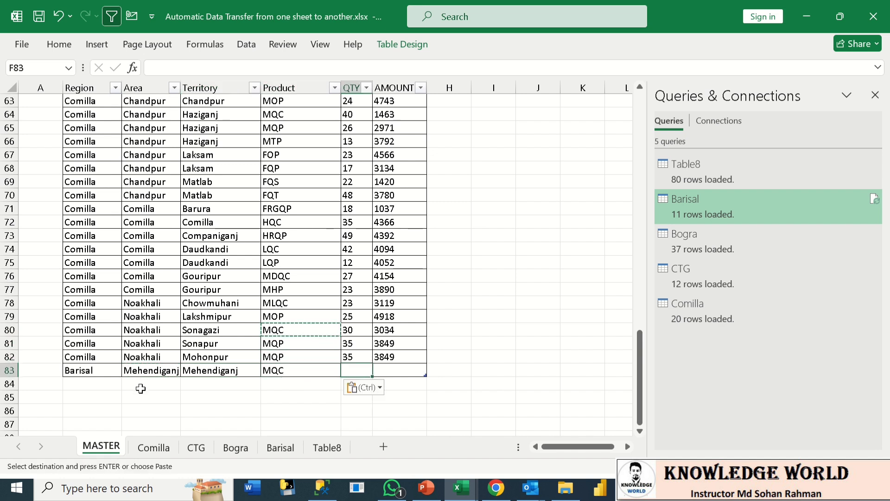
type("50")
key("Tab")
type("50000")
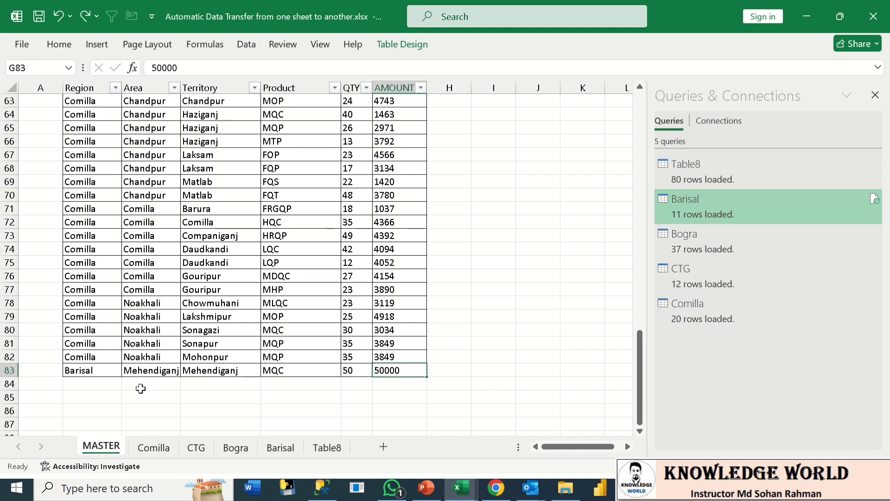
key("Return")
left_click_drag(107, 368, 396, 369)
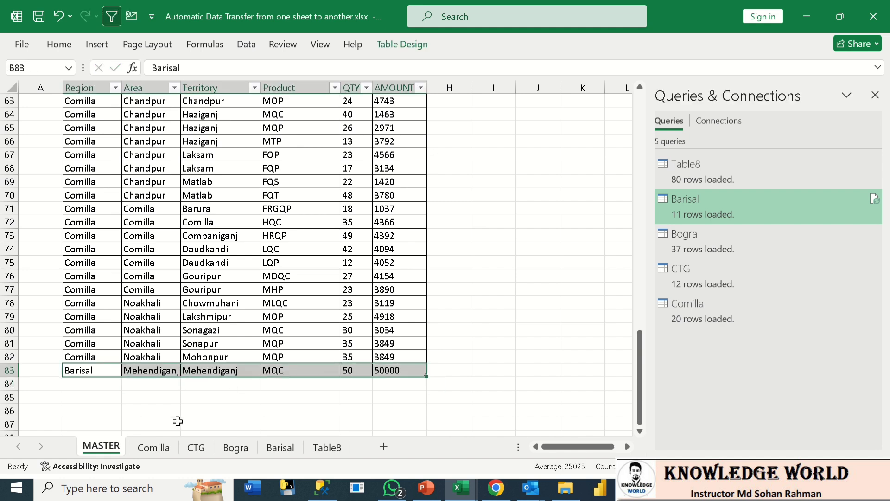
left_click(151, 406)
Refresh the query table on the Barisal sheet and check its last row for the new record
left_click(282, 449)
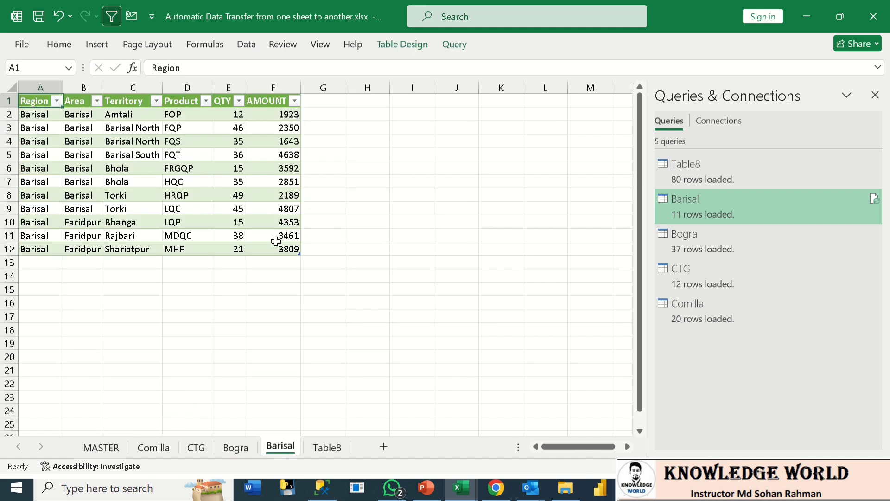
left_click(43, 249)
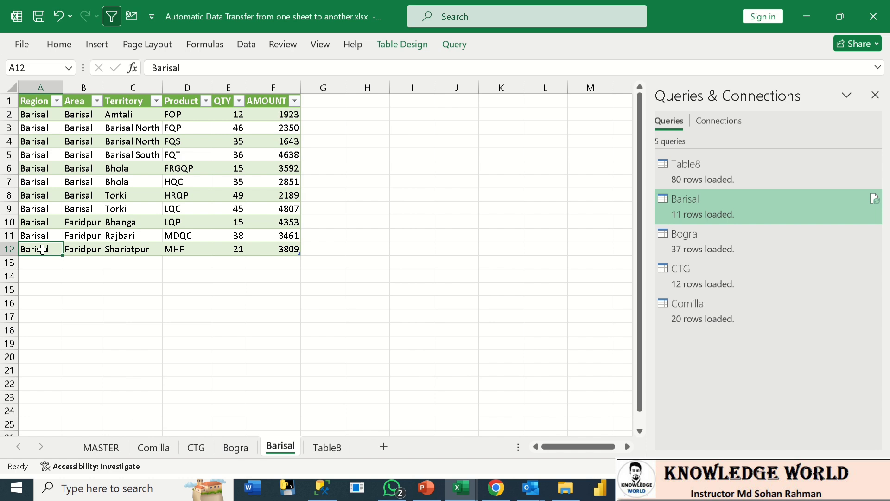
left_click(127, 169)
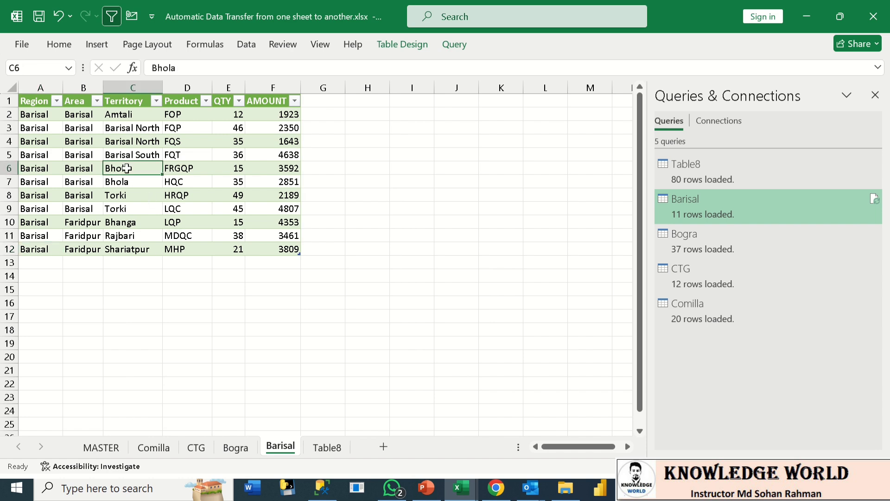
right_click(126, 169)
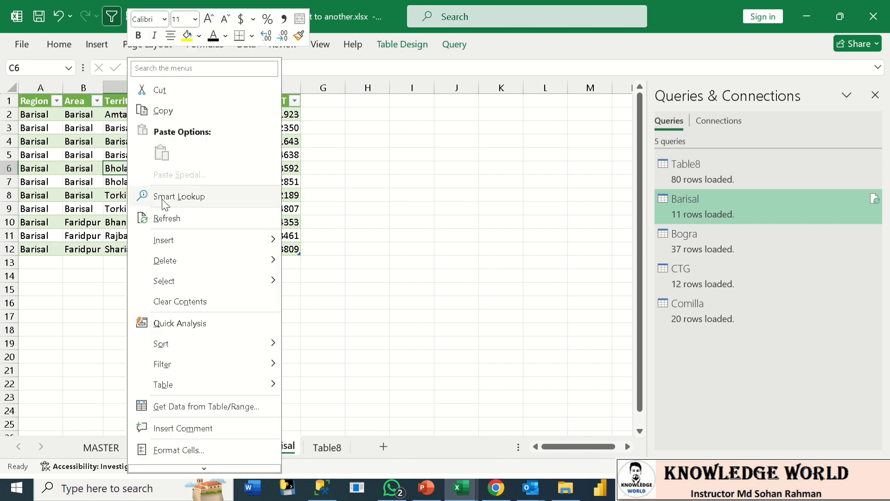
left_click(163, 218)
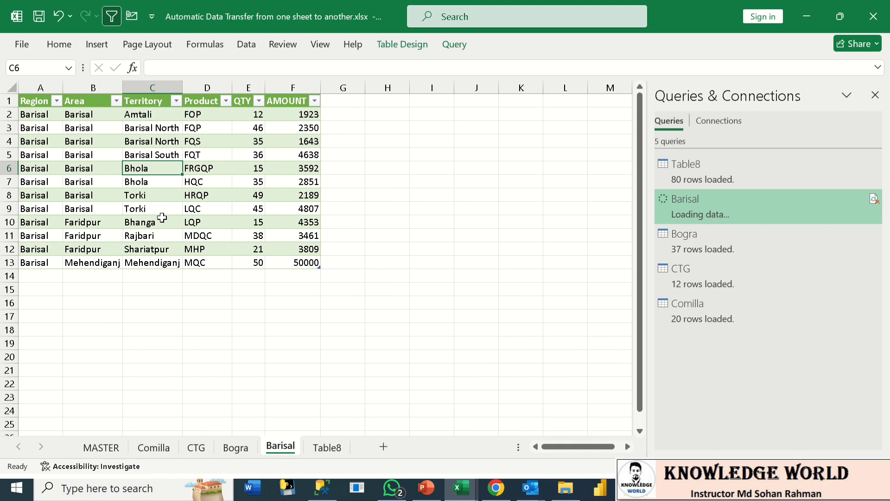
left_click(36, 261)
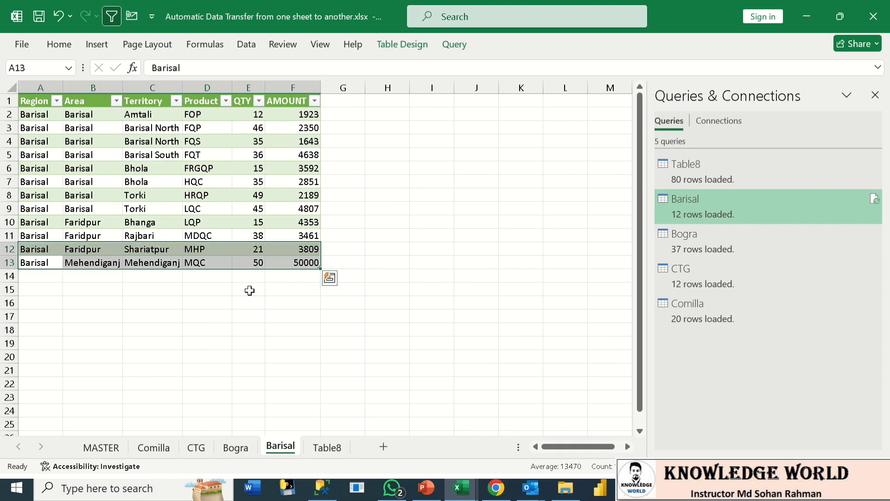
Review the MASTER sheet, followed by the Comilla, CTG, Bogra, Barisal and Table8 sheets
left_click(102, 447)
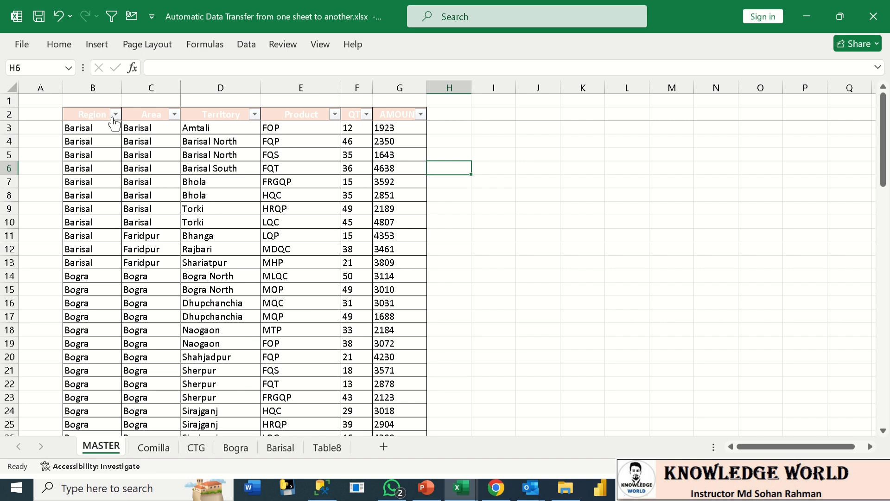
left_click(116, 114)
left_click(274, 275)
left_click(151, 447)
left_click(204, 448)
left_click(235, 448)
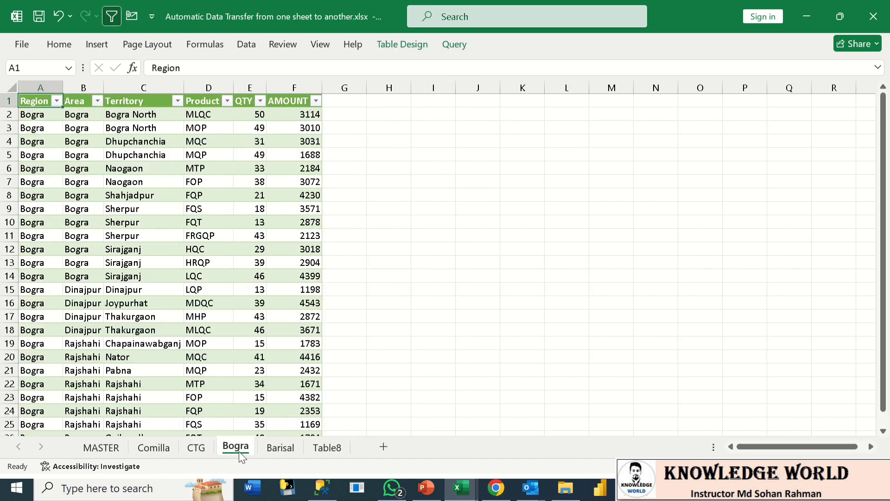
left_click(280, 447)
left_click(328, 449)
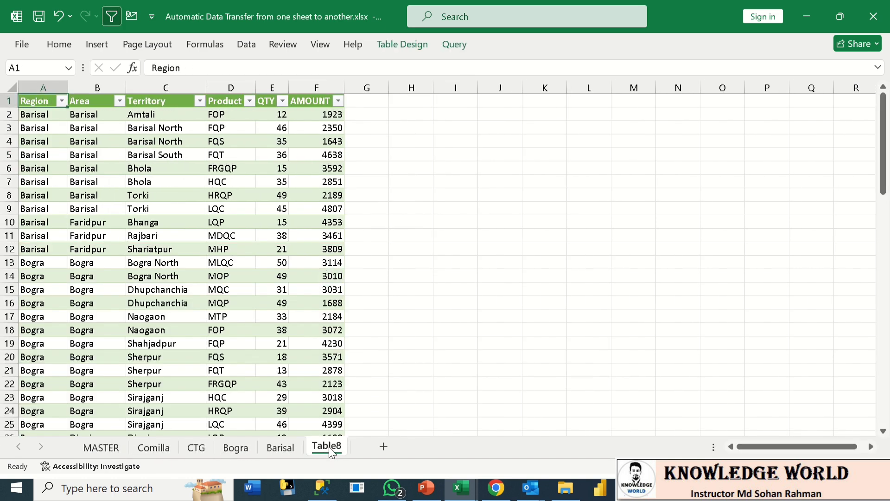
left_click(163, 448)
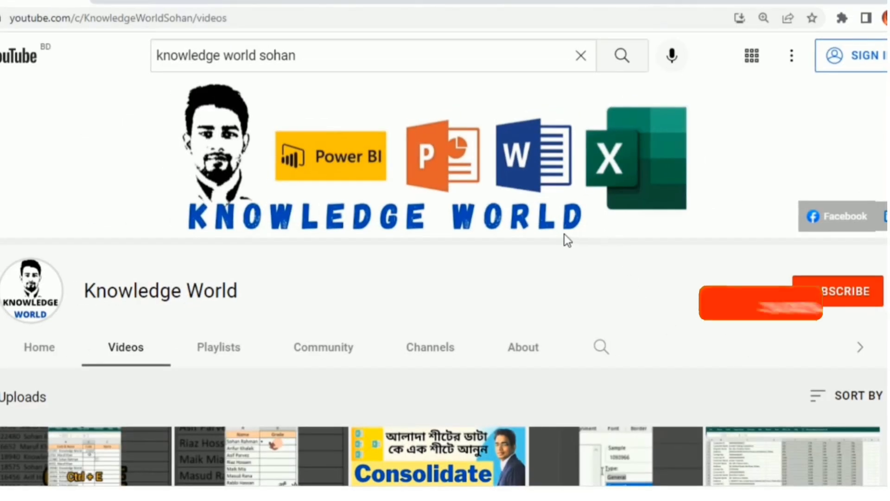